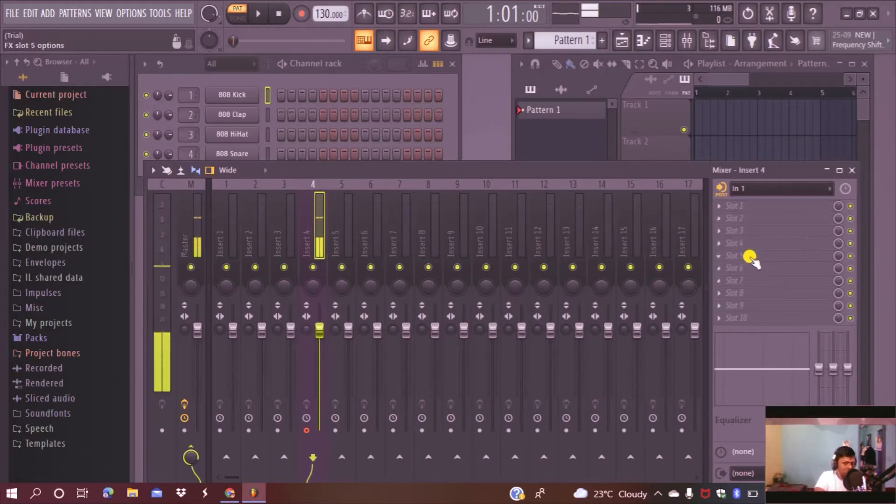
# Load the EQUO effect into slot 1 of mixer track Insert 4.
pyautogui.moveTo(570, 170); pyautogui.dragTo(587, 114)
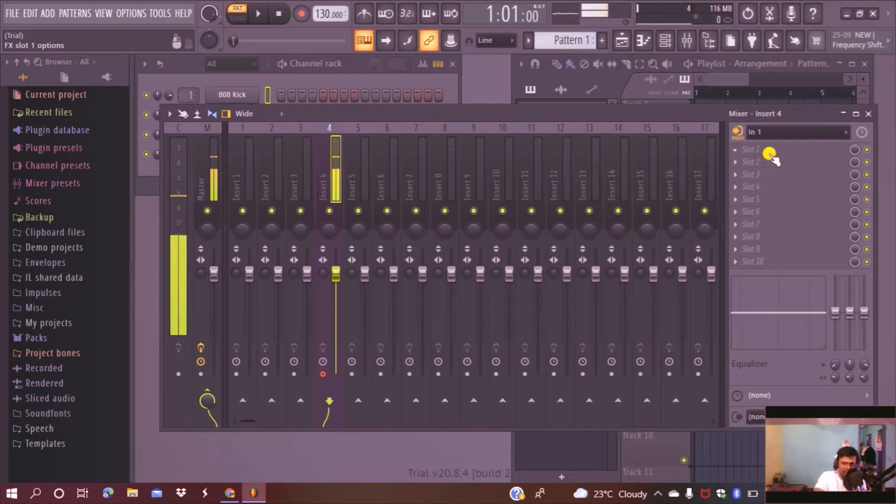
pyautogui.click(734, 150)
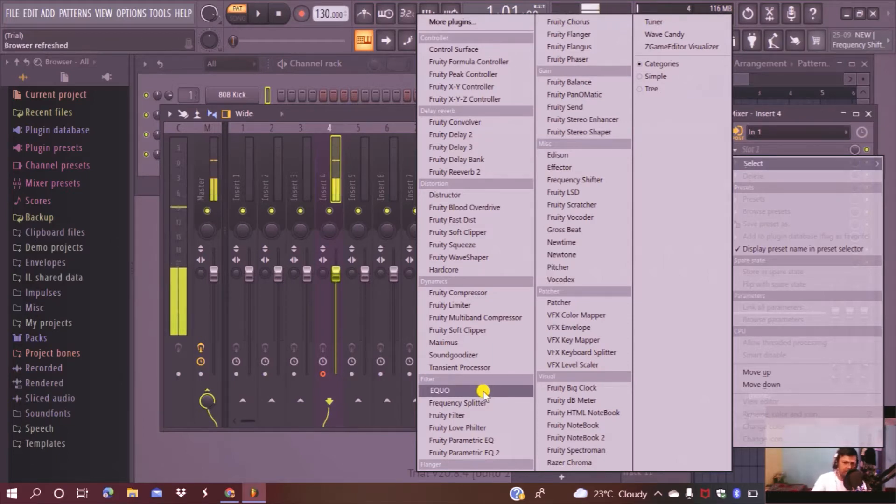
pyautogui.click(456, 393)
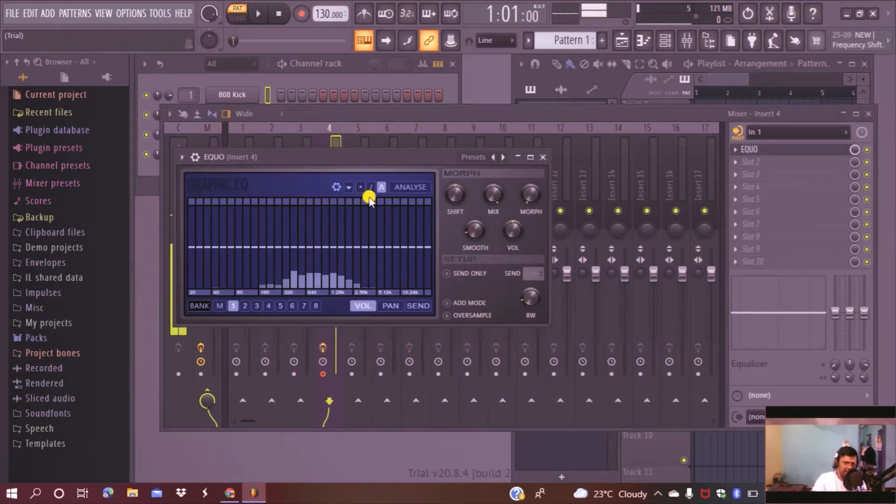
pyautogui.moveTo(360, 155); pyautogui.dragTo(469, 171)
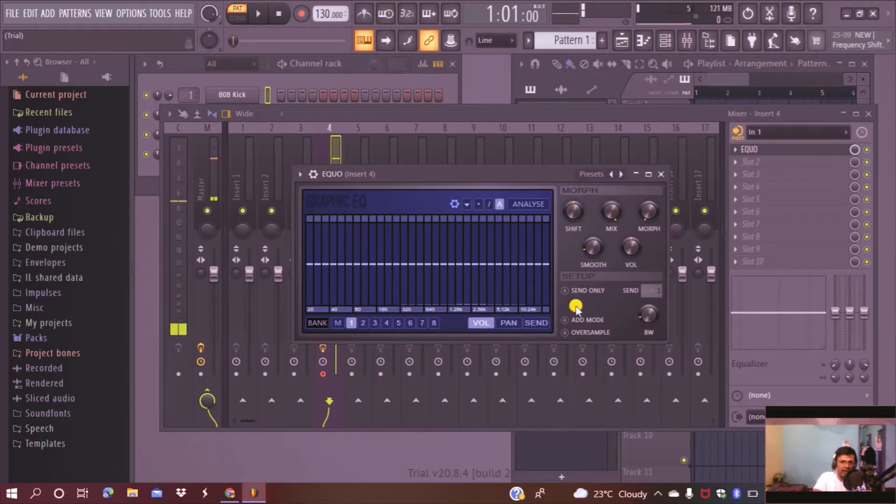
# Apply the Vocals enhancer preset to EQUO, dismiss the battery notice and close the EQUO window.
pyautogui.click(596, 178)
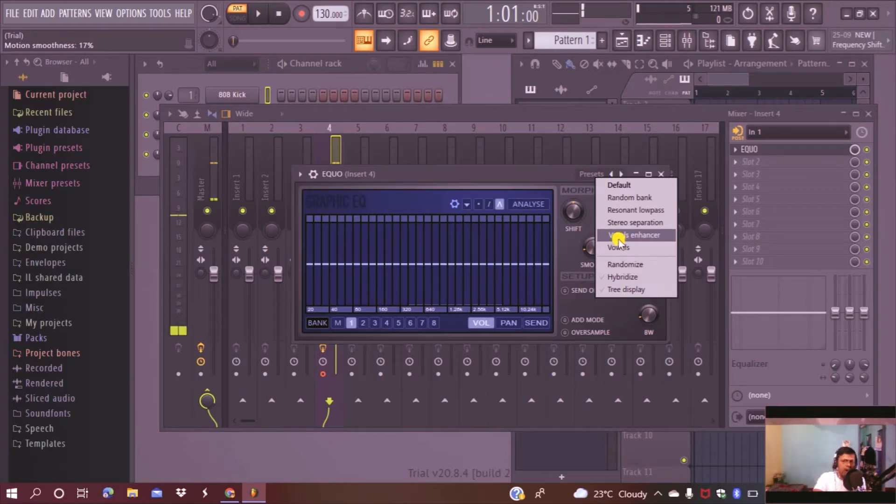
pyautogui.click(652, 238)
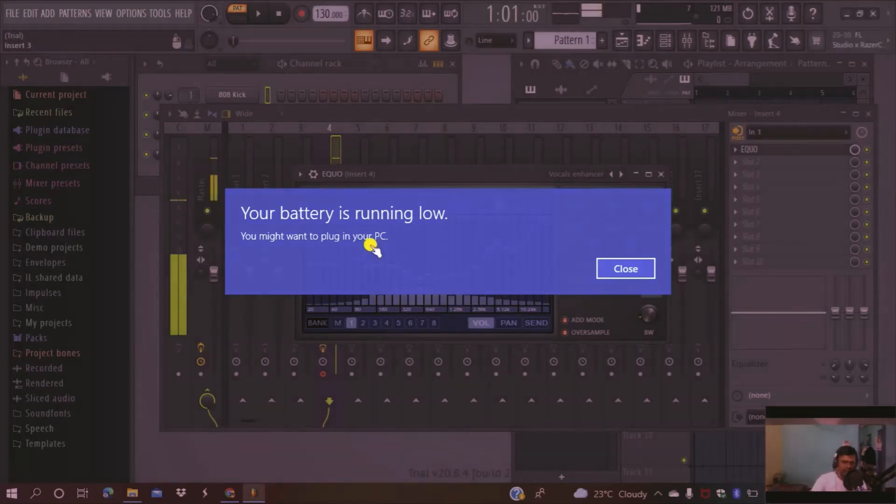
pyautogui.click(626, 269)
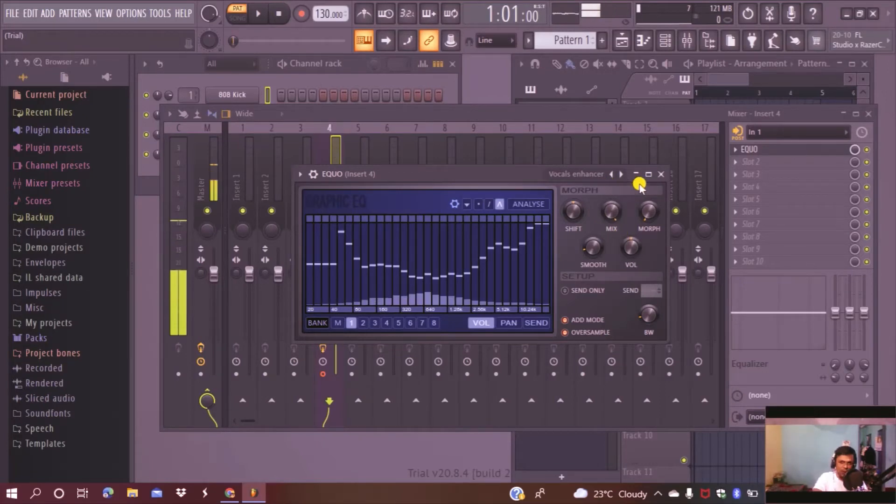
pyautogui.click(660, 175)
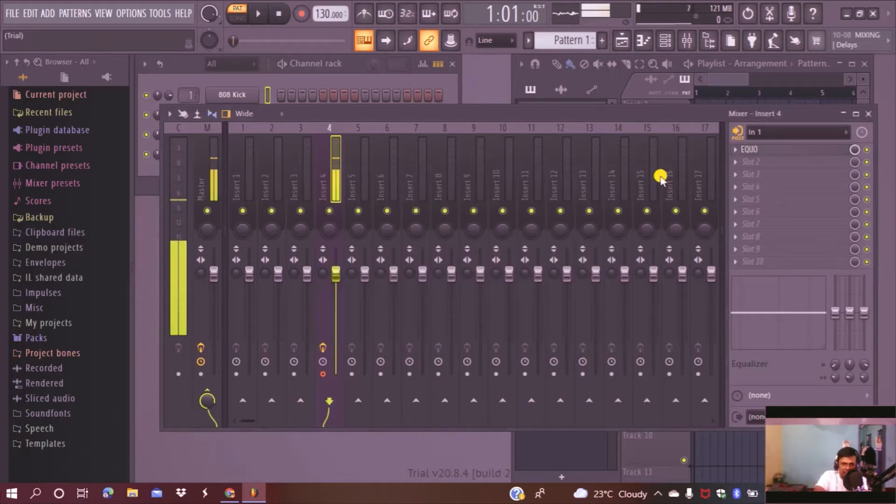
# Load Fruity Parametric EQ 2 into slot 2 of Insert 4, apply the Vocal Presence preset and close its window.
pyautogui.click(750, 164)
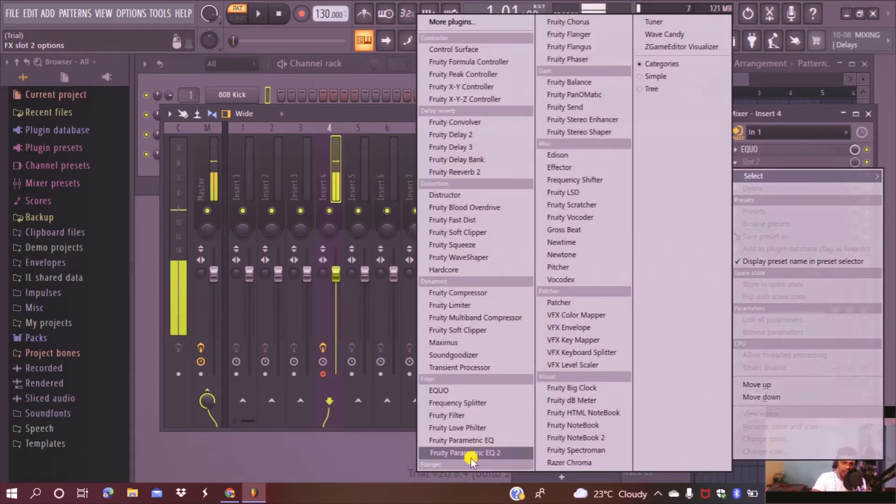
pyautogui.click(499, 456)
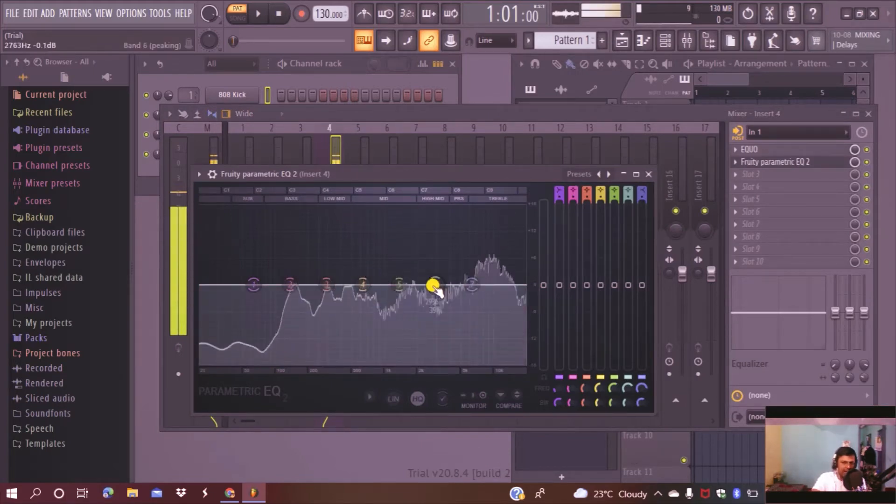
pyautogui.click(582, 176)
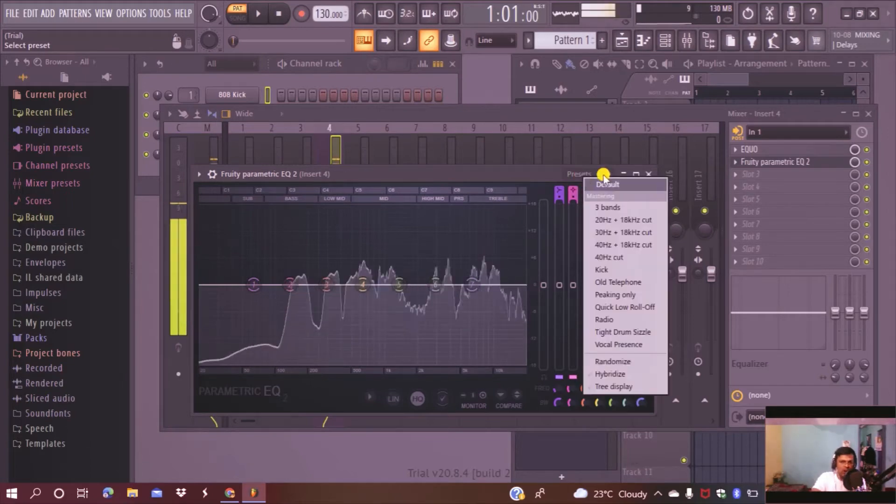
pyautogui.click(625, 346)
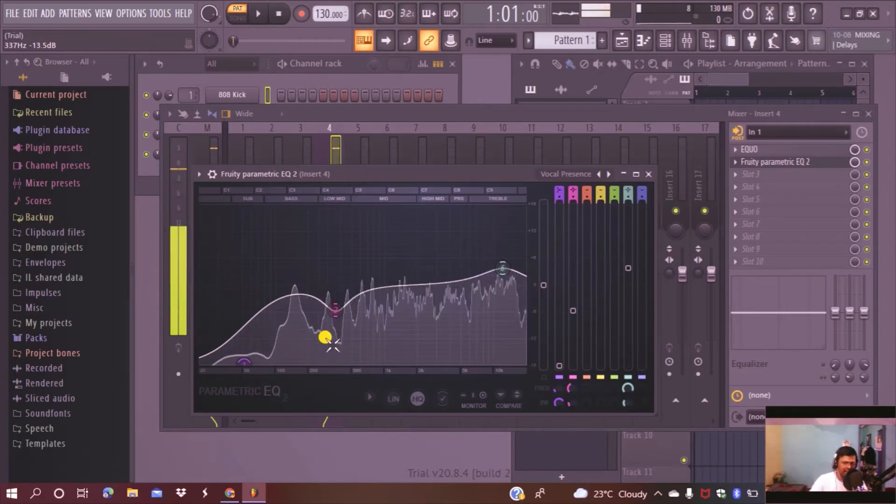
pyautogui.click(649, 175)
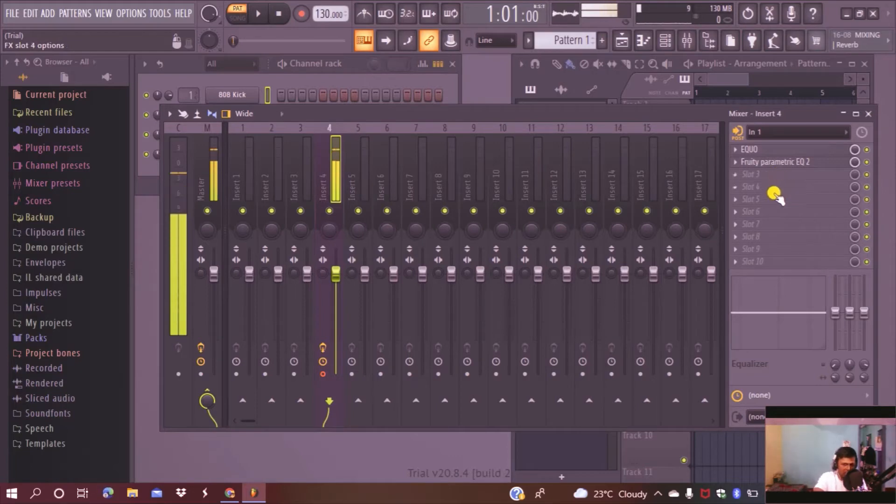
# Load Frequency Shifter into slot 3 of Insert 4 and look through its presets without choosing one.
pyautogui.click(735, 176)
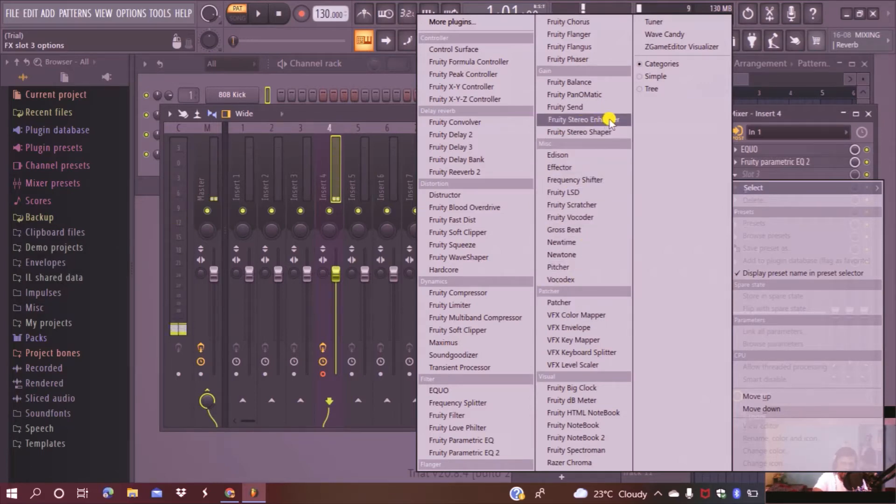
pyautogui.click(595, 181)
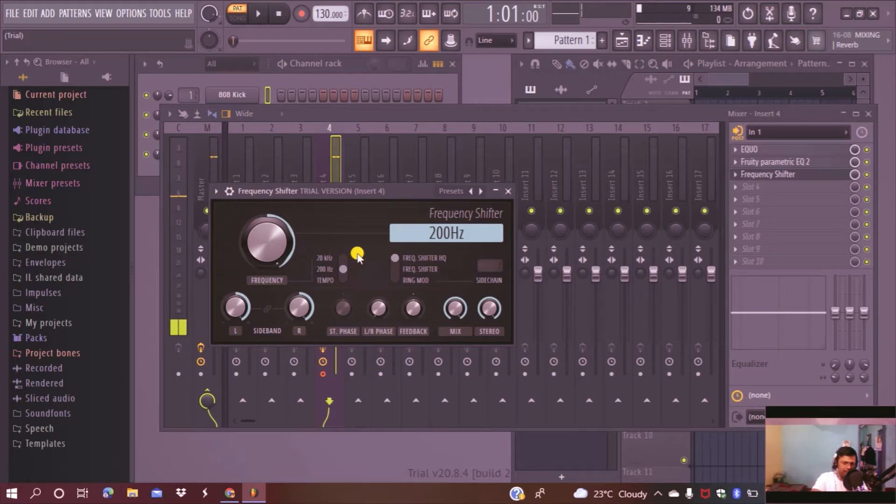
pyautogui.click(457, 191)
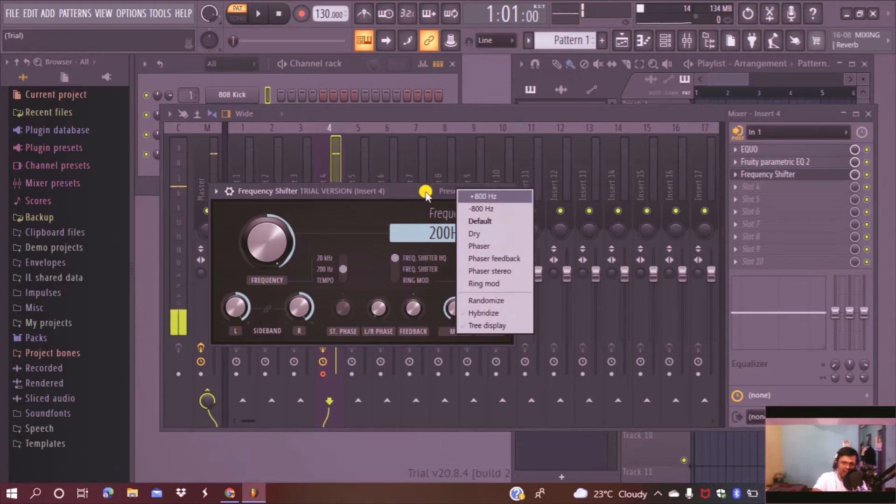
pyautogui.click(409, 191)
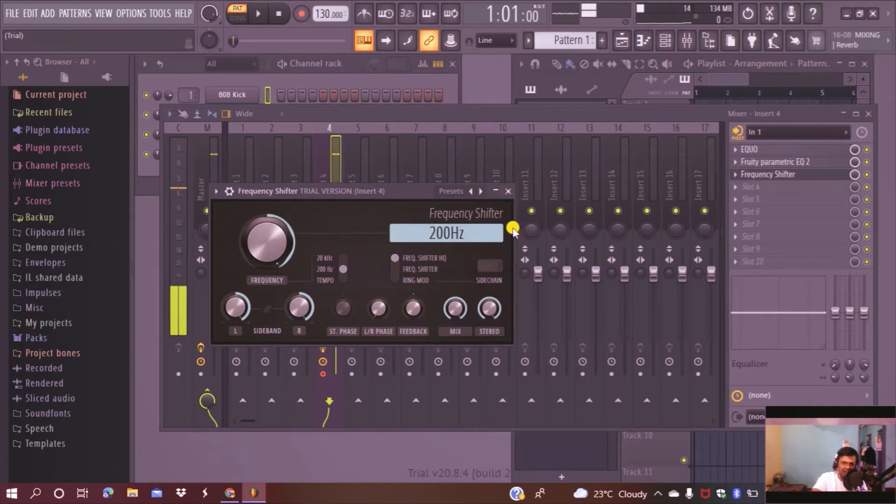
# Replace the slot 3 effect on Insert 4 with Fruity Stereo Shaper.
pyautogui.click(736, 175)
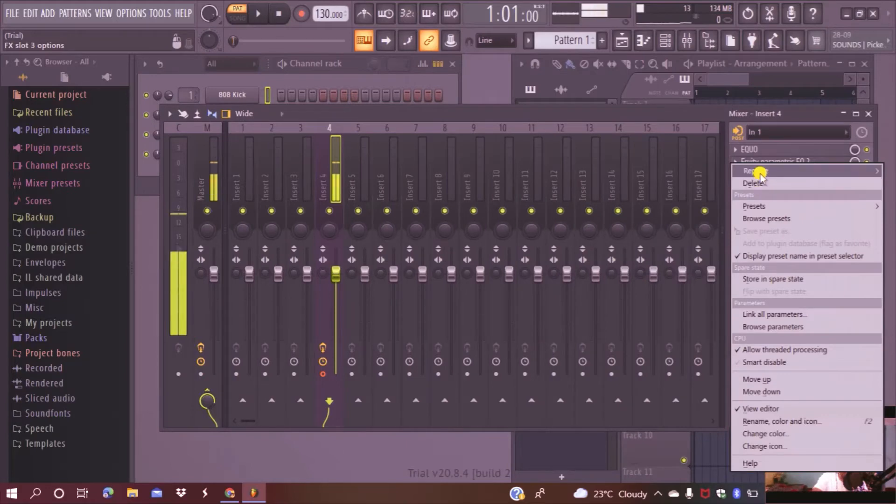
pyautogui.moveTo(761, 172)
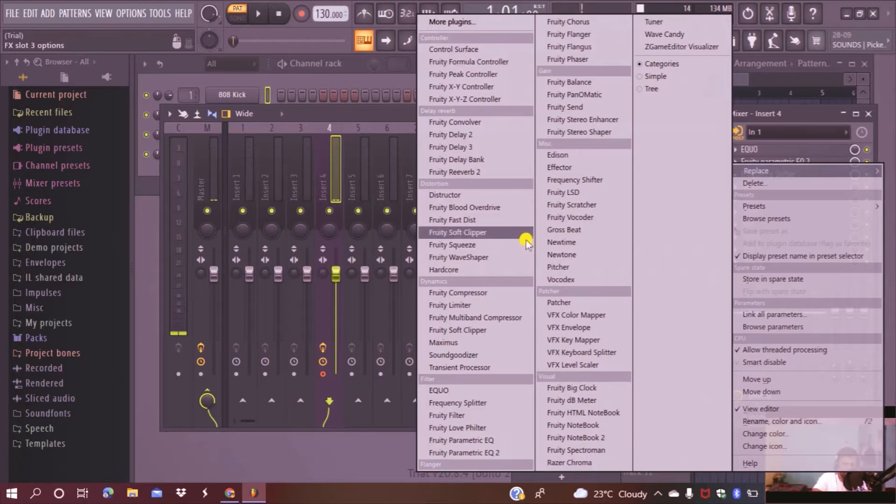
pyautogui.click(592, 134)
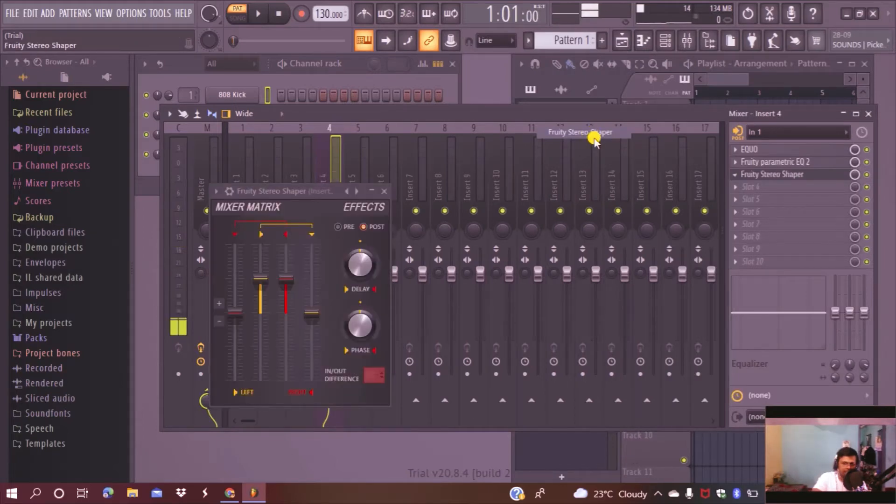
# Replace Fruity Stereo Shaper in slot 3 of Insert 4 with Frequency Splitter.
pyautogui.click(738, 174)
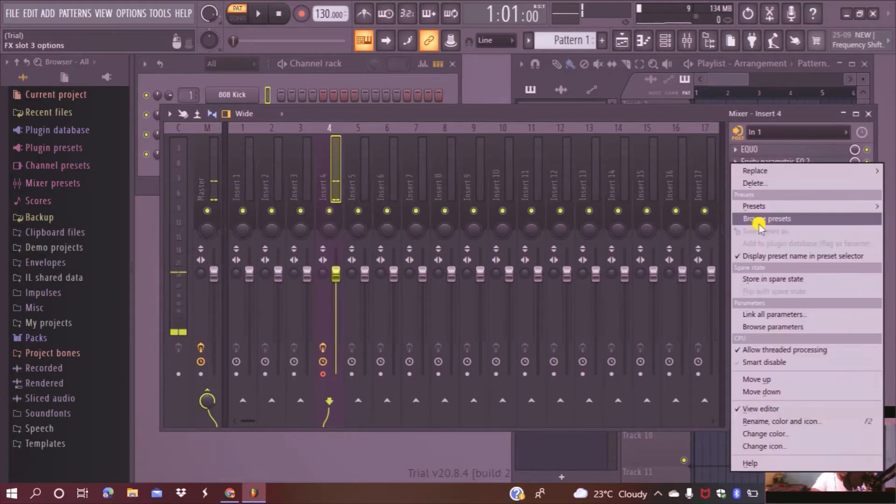
pyautogui.moveTo(758, 172)
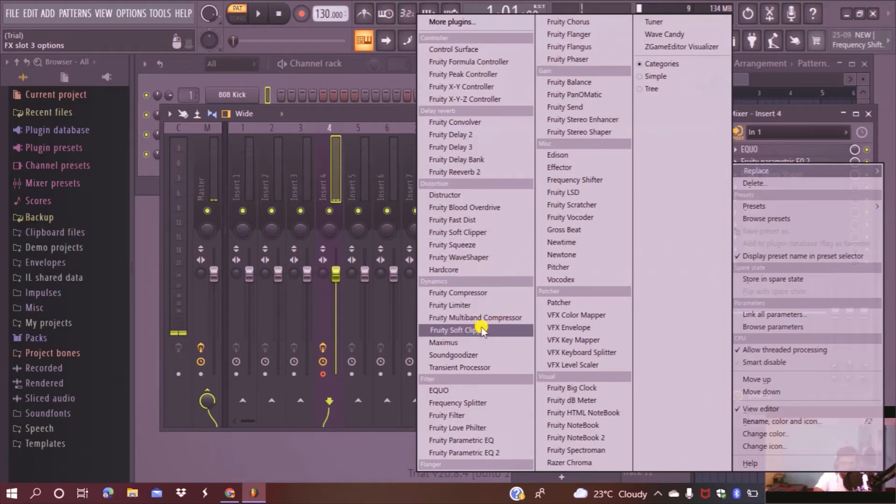
pyautogui.click(491, 405)
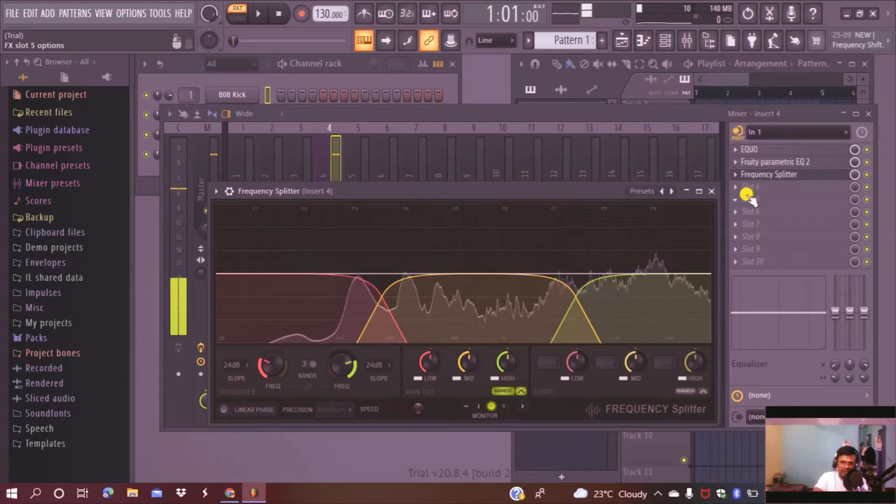
pyautogui.click(736, 174)
pyautogui.moveTo(736, 175)
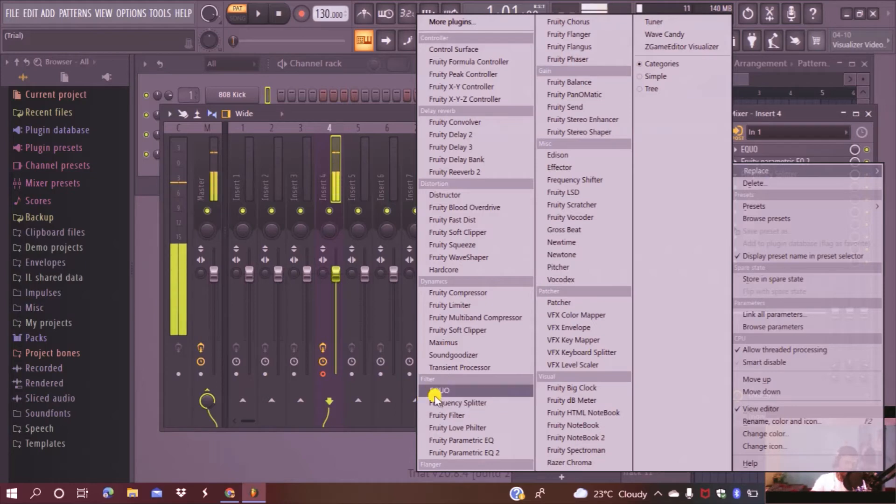
pyautogui.click(491, 407)
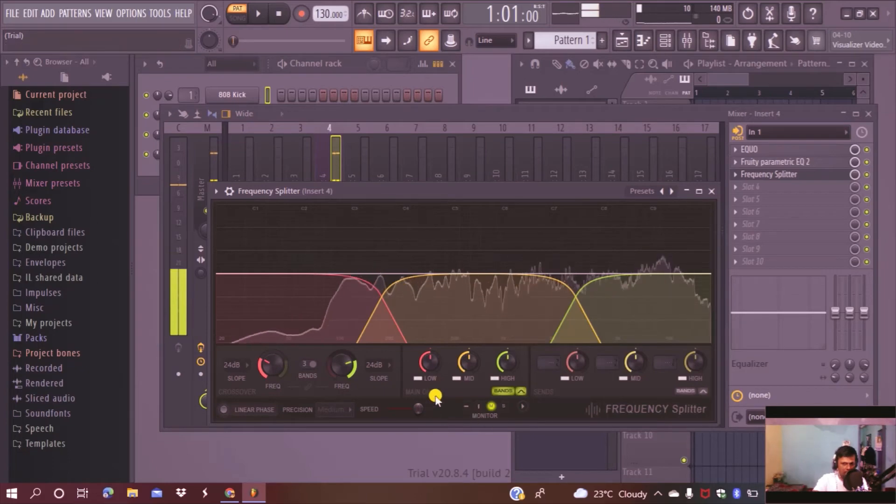
# Apply the Mastering curve preset to Frequency Splitter and switch its monitor to S.
pyautogui.click(643, 192)
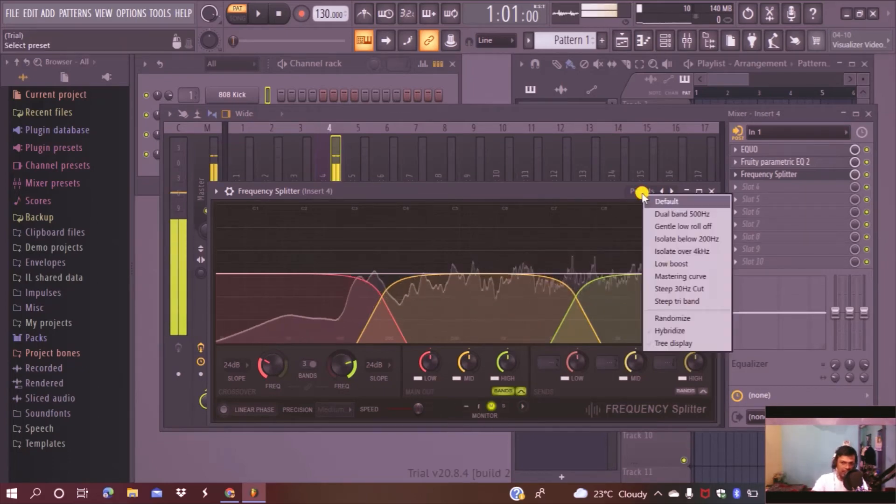
pyautogui.click(702, 277)
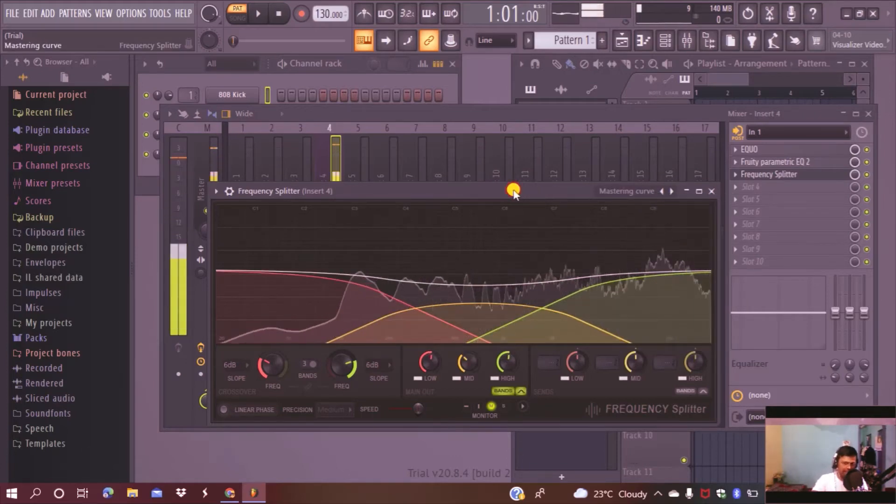
pyautogui.moveTo(513, 192); pyautogui.dragTo(493, 124)
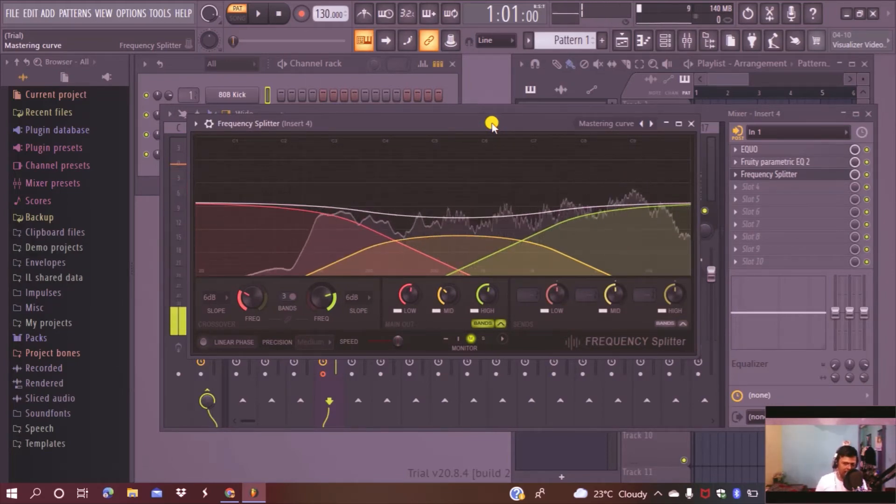
pyautogui.click(484, 340)
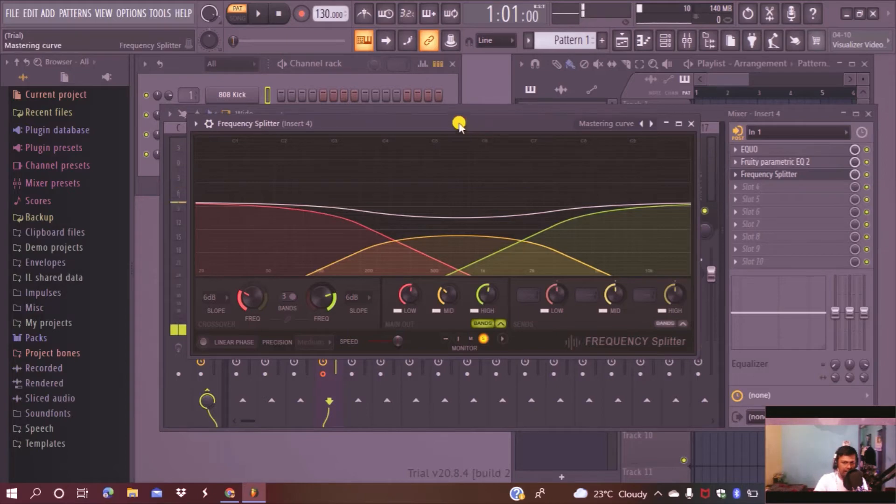
pyautogui.moveTo(458, 122); pyautogui.dragTo(525, 155)
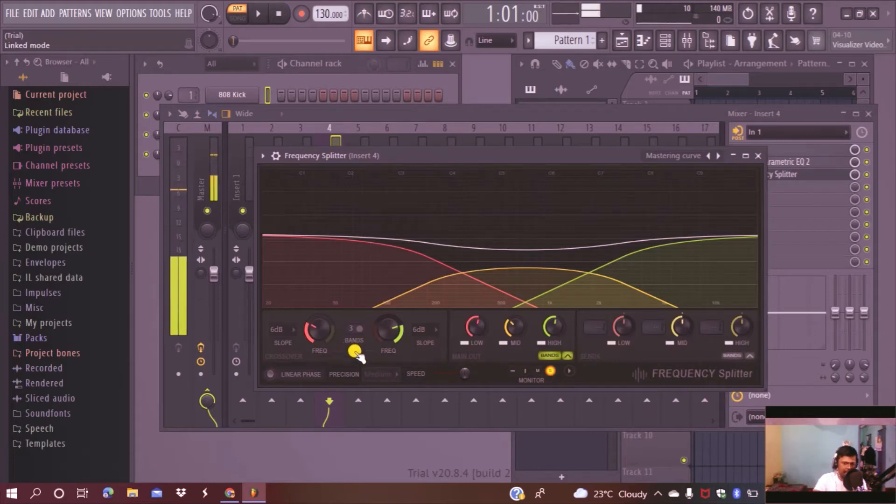
# Link and slightly lower Frequency Splitter's crossover frequencies, and turn on the display of its send bands before closing it.
pyautogui.moveTo(319, 327)
pyautogui.mouseDown()
pyautogui.moveTo(320, 344)
pyautogui.moveTo(316, 286)
pyautogui.moveTo(320, 337)
pyautogui.mouseUp()
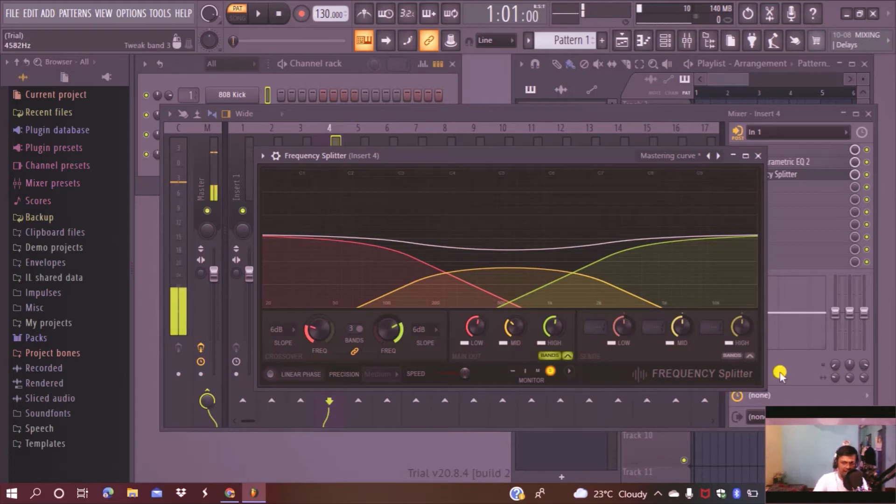
pyautogui.click(731, 356)
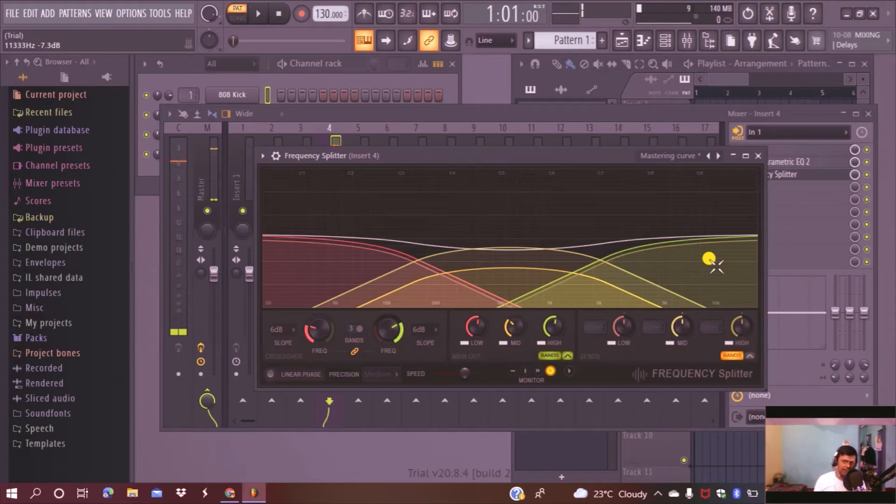
pyautogui.click(736, 156)
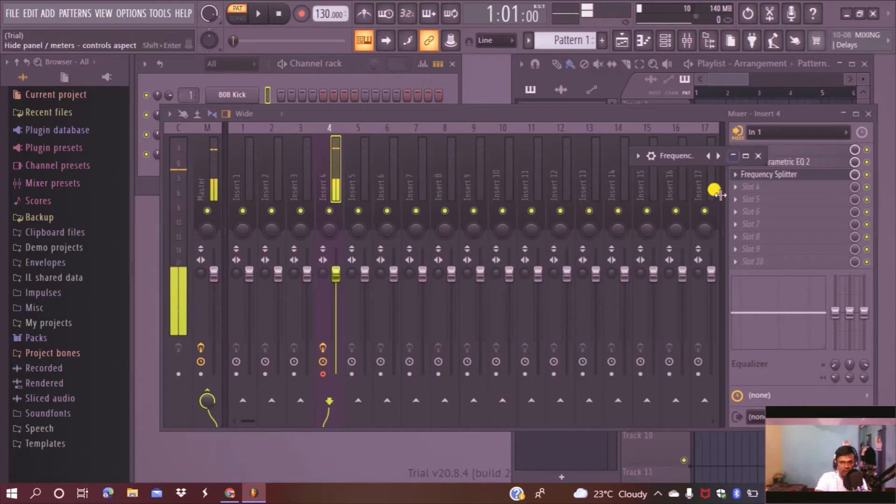
pyautogui.click(759, 157)
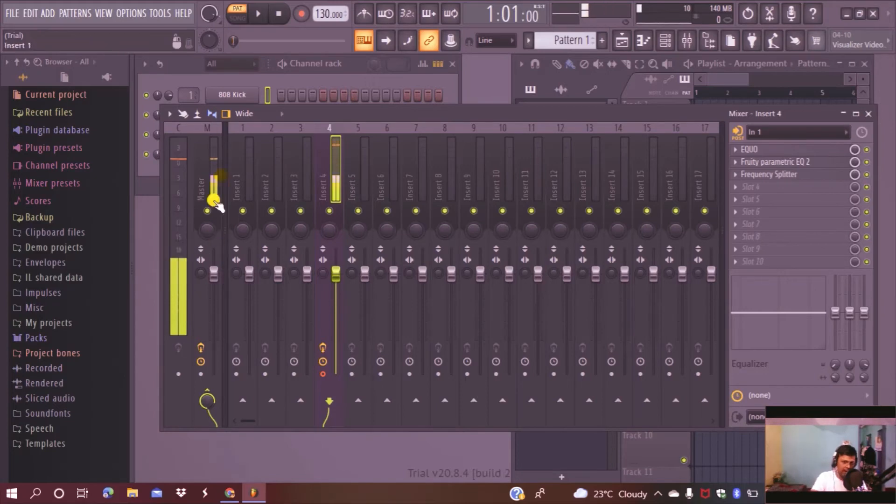
# Load Patcher into slot 4 of Insert 4 and move its window so the whole map is in view.
pyautogui.click(736, 188)
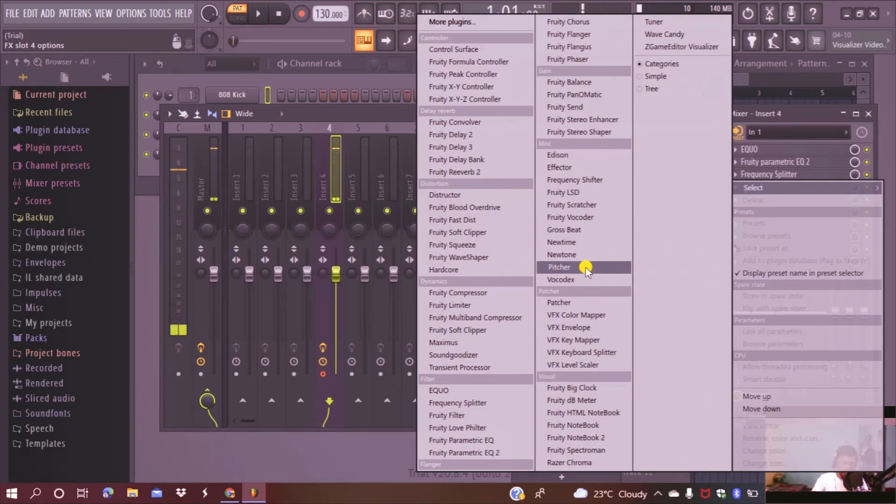
pyautogui.click(574, 303)
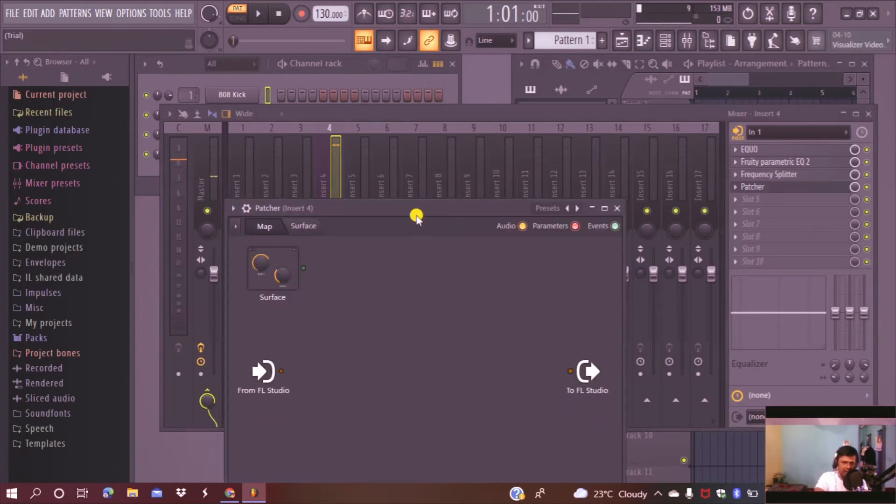
pyautogui.moveTo(456, 206); pyautogui.dragTo(546, 118)
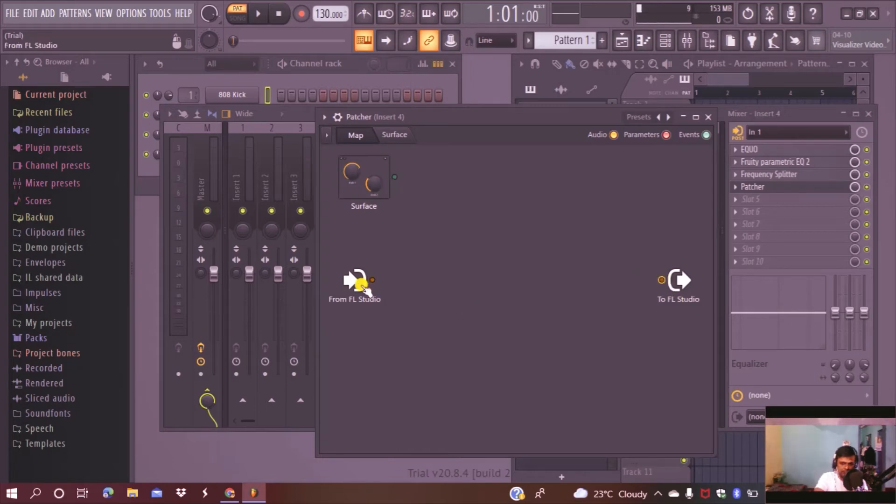
# Wire Patcher's From FL Studio output to the To FL Studio input, unplug the cable, and reconnect it.
pyautogui.moveTo(372, 279); pyautogui.dragTo(663, 280)
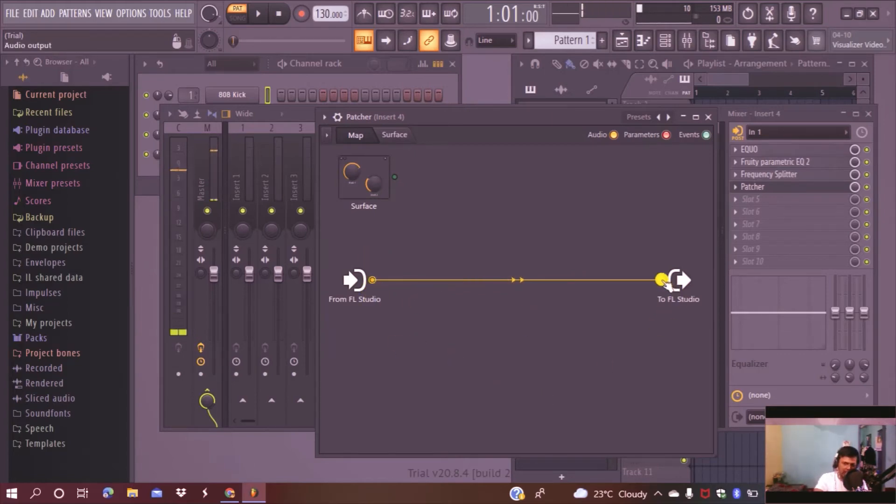
pyautogui.moveTo(658, 280); pyautogui.dragTo(326, 276)
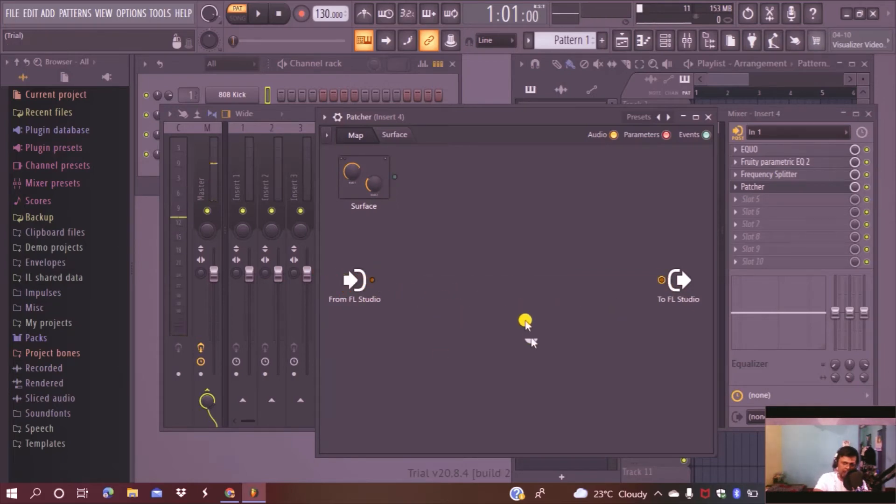
pyautogui.moveTo(372, 281); pyautogui.dragTo(658, 282)
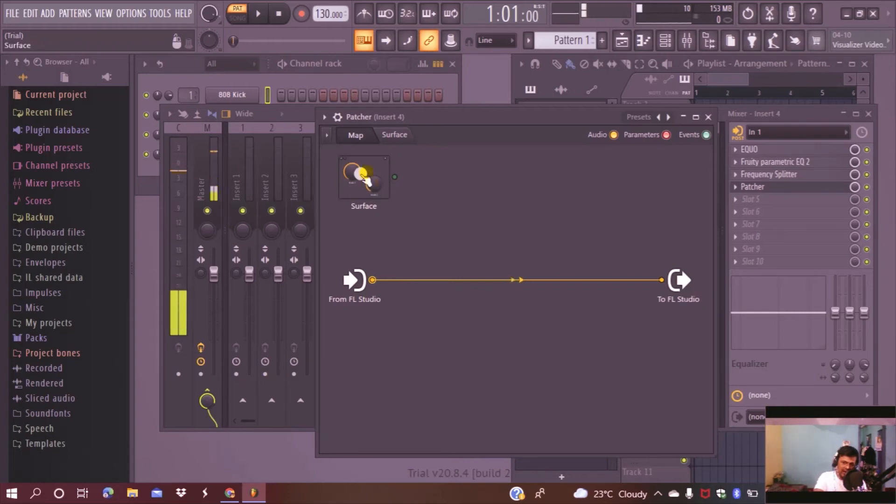
# Try to connect Patcher's Surface module to the From FL Studio and To FL Studio nodes, and look at its control surface.
pyautogui.moveTo(395, 177); pyautogui.dragTo(368, 282)
pyautogui.moveTo(395, 177); pyautogui.dragTo(667, 280)
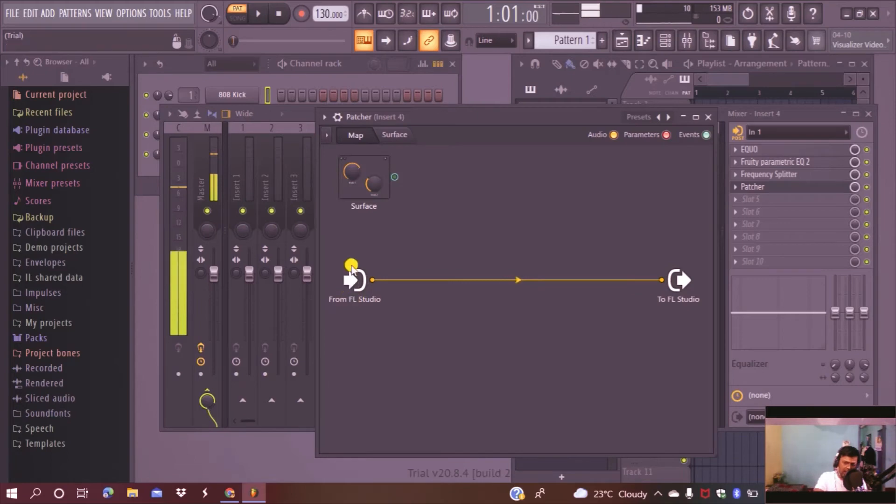
pyautogui.moveTo(379, 180); pyautogui.dragTo(356, 145)
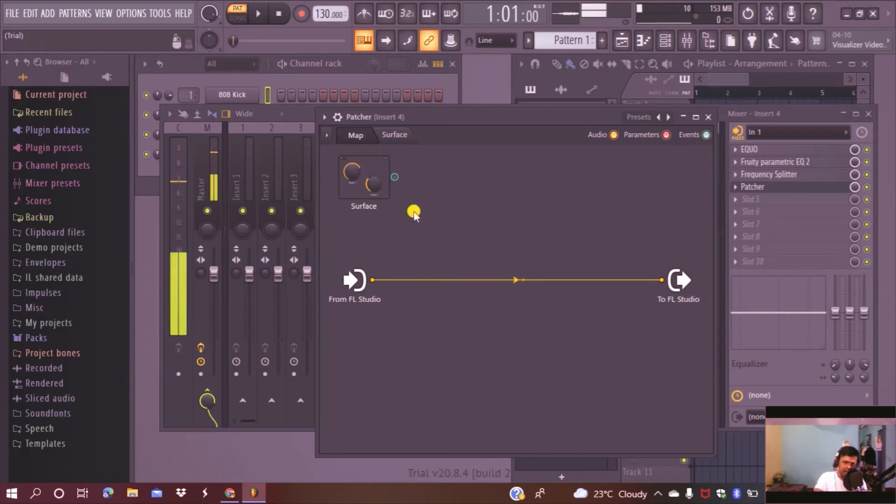
pyautogui.click(394, 135)
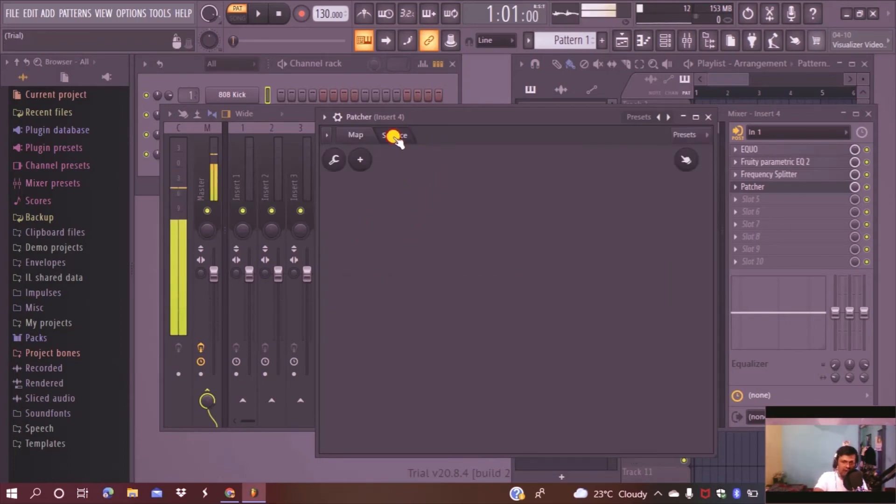
pyautogui.click(355, 135)
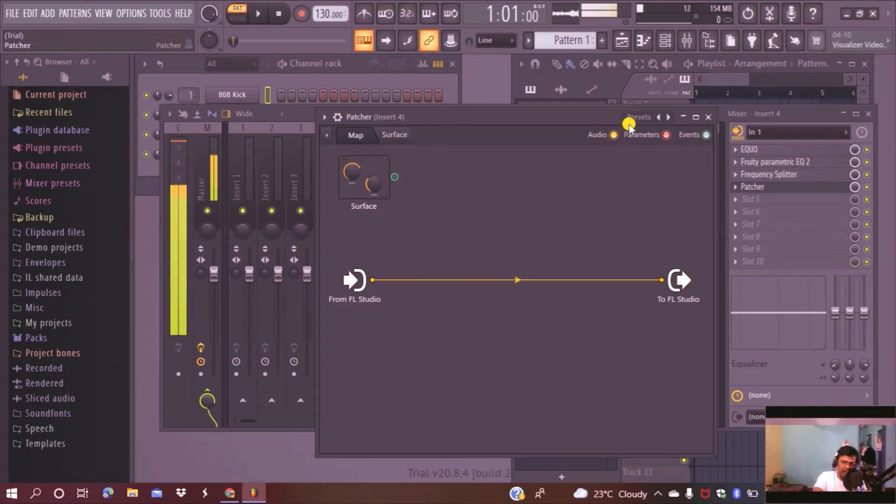
# Apply the Vocal Rider preset to Patcher and raise its Output Volume slightly.
pyautogui.click(646, 118)
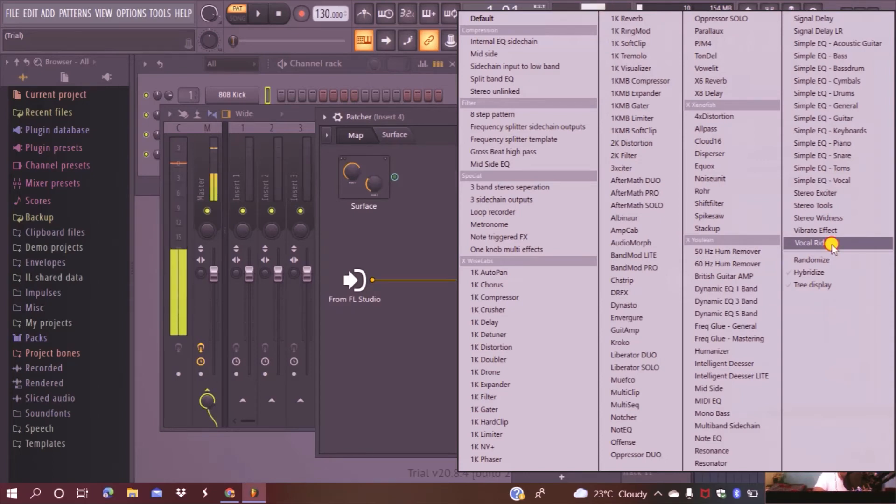
pyautogui.moveTo(832, 246); pyautogui.dragTo(829, 240)
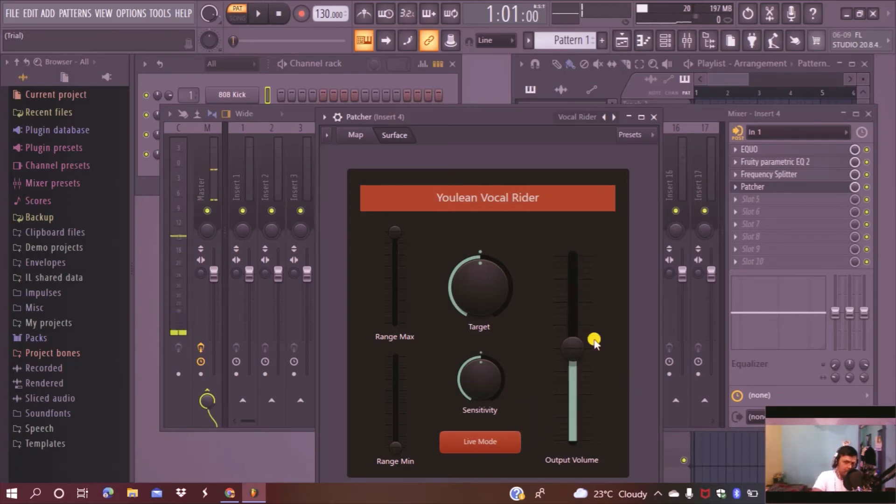
pyautogui.moveTo(571, 349); pyautogui.dragTo(596, 264)
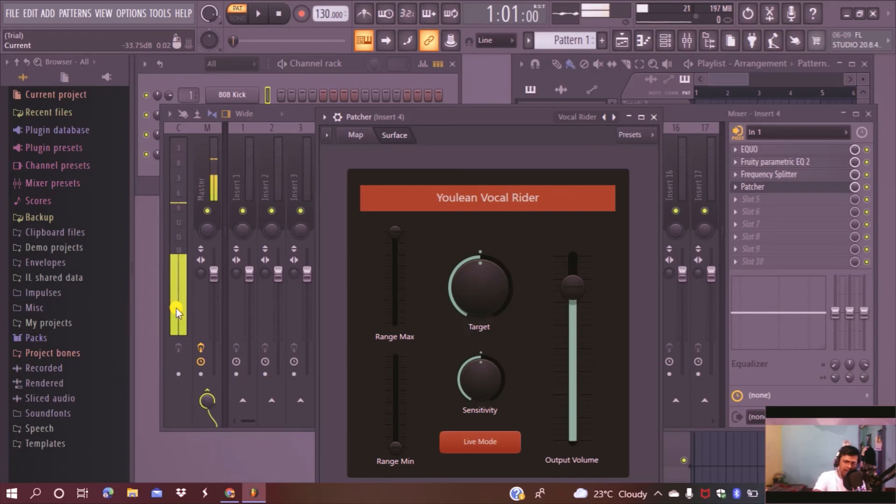
pyautogui.moveTo(575, 292); pyautogui.dragTo(584, 344)
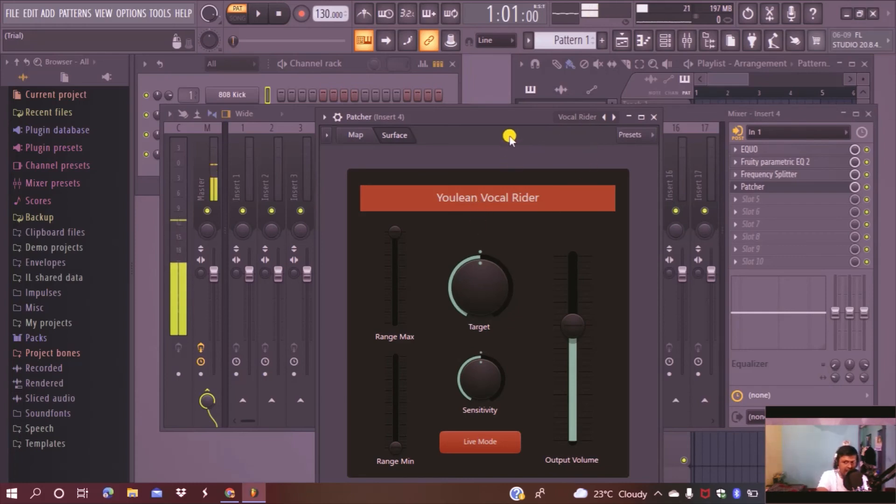
pyautogui.moveTo(495, 119); pyautogui.dragTo(398, 200)
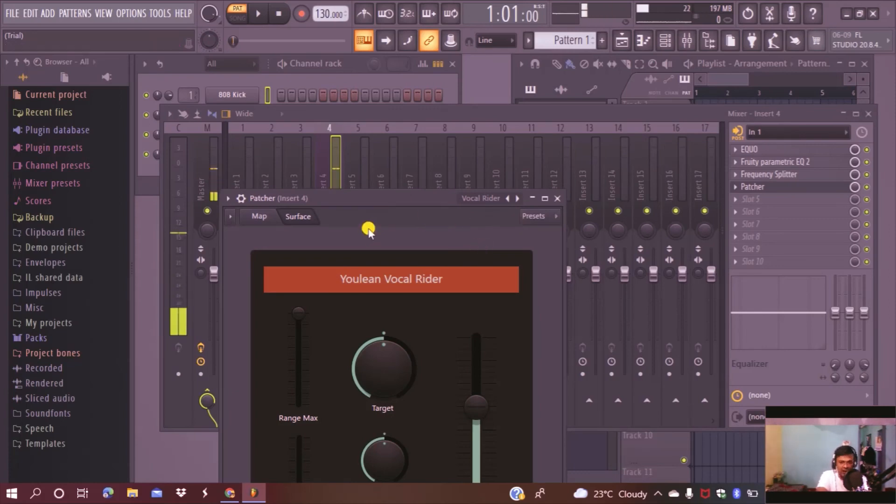
pyautogui.moveTo(418, 198); pyautogui.dragTo(408, 141)
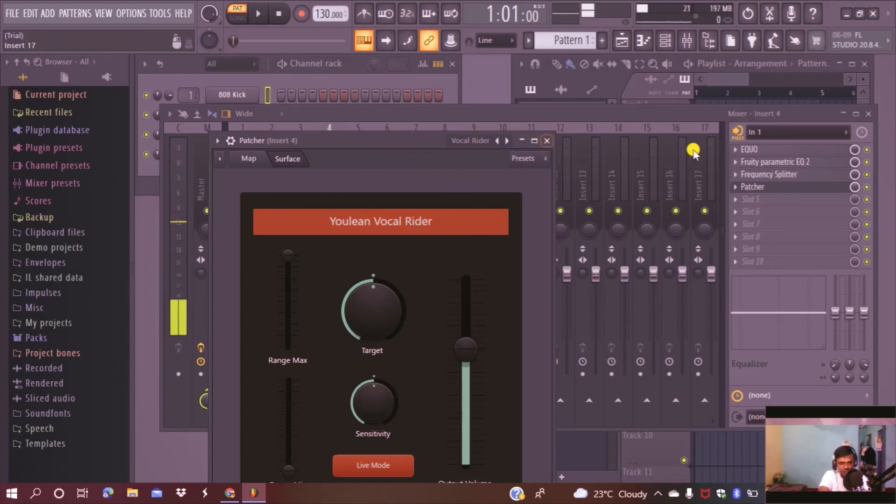
# Load Soundgoodizer into slot 5 of Insert 4, try mode D, and settle on mode B.
pyautogui.click(747, 202)
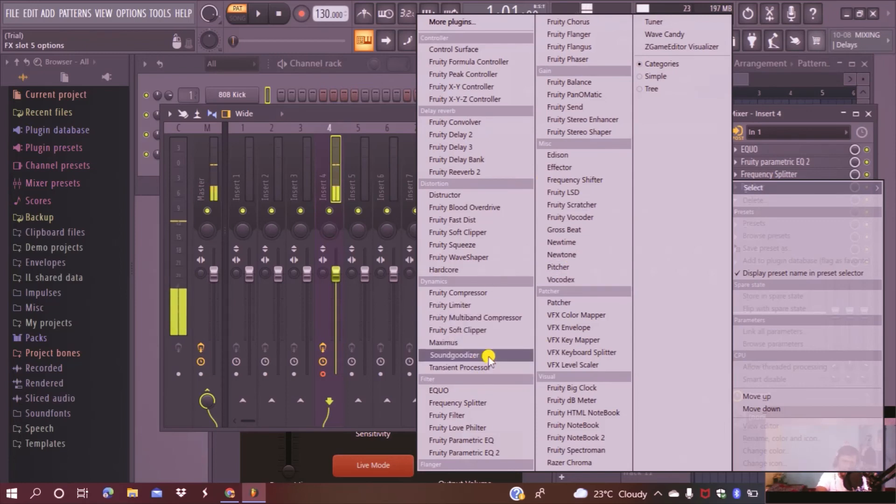
pyautogui.click(463, 355)
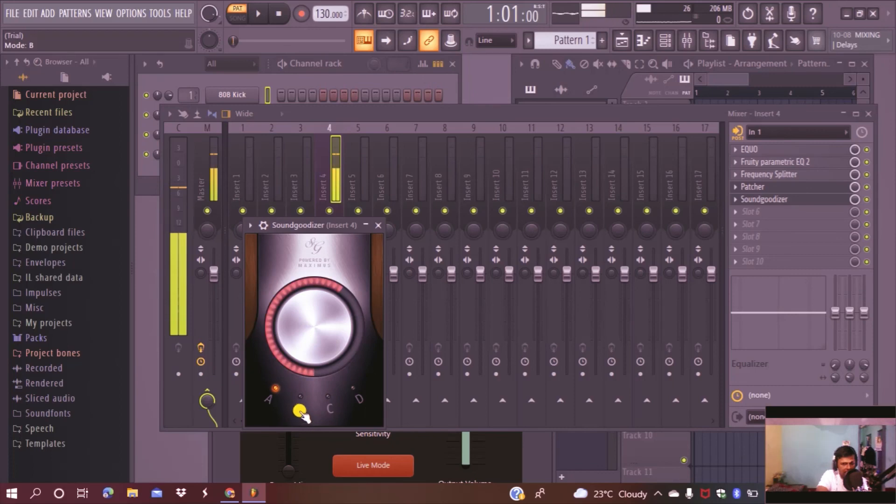
pyautogui.click(361, 400)
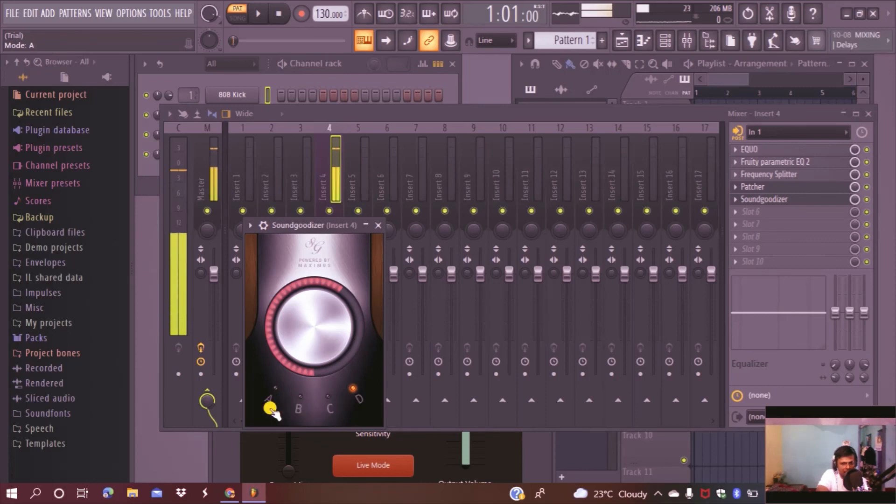
pyautogui.click(300, 402)
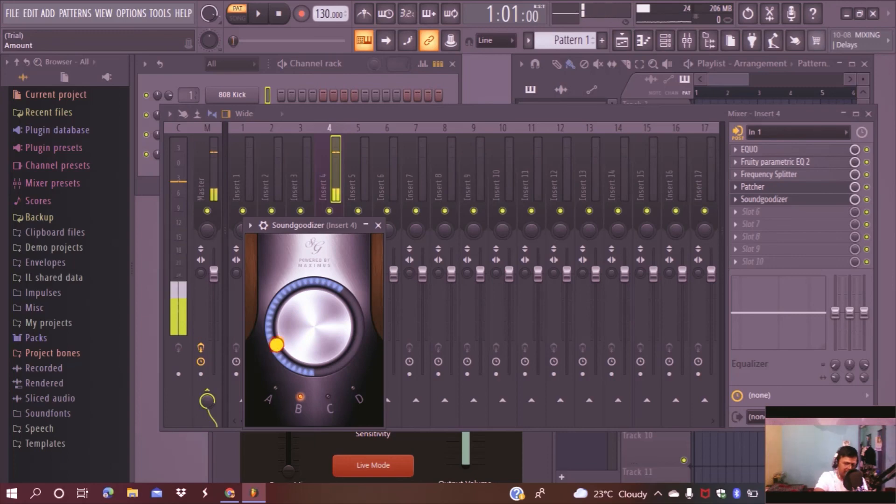
# Turn Soundgoodizer's amount up to nearly maximum and close its window.
pyautogui.moveTo(277, 345); pyautogui.dragTo(317, 334)
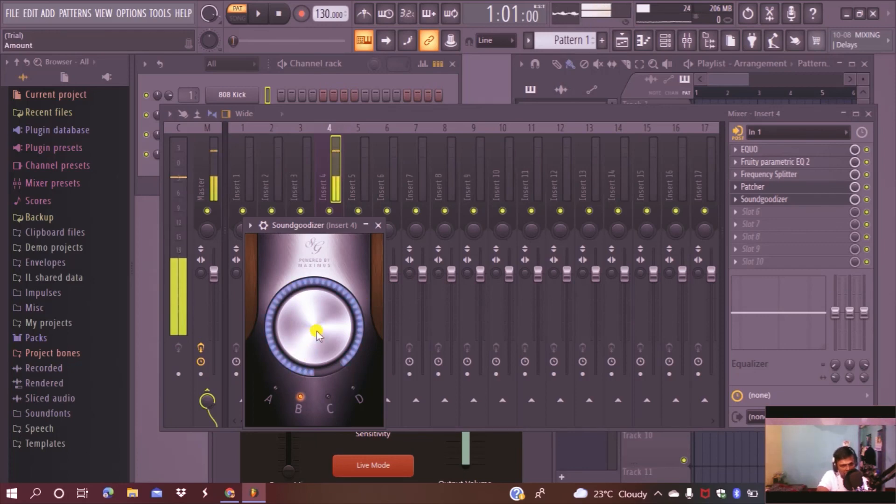
pyautogui.moveTo(337, 368)
pyautogui.mouseDown()
pyautogui.moveTo(343, 376)
pyautogui.moveTo(326, 391)
pyautogui.moveTo(348, 382)
pyautogui.moveTo(295, 335)
pyautogui.moveTo(263, 354)
pyautogui.moveTo(274, 341)
pyautogui.moveTo(271, 359)
pyautogui.moveTo(300, 324)
pyautogui.moveTo(310, 336)
pyautogui.moveTo(293, 333)
pyautogui.moveTo(370, 257)
pyautogui.moveTo(377, 228)
pyautogui.mouseUp()
pyautogui.click(377, 228)
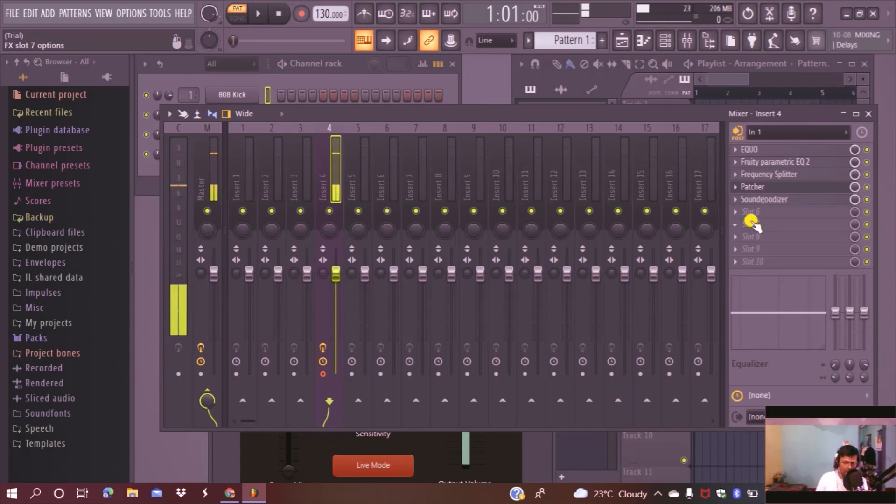
# Bypass Soundgoodizer and Patcher on Insert 4 to compare the vocal sound, and switch both effects back on.
pyautogui.click(866, 200)
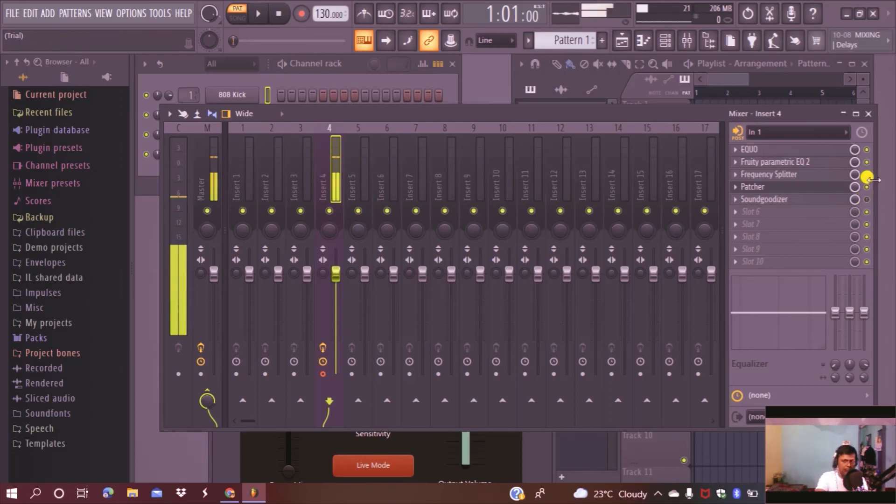
pyautogui.click(867, 187)
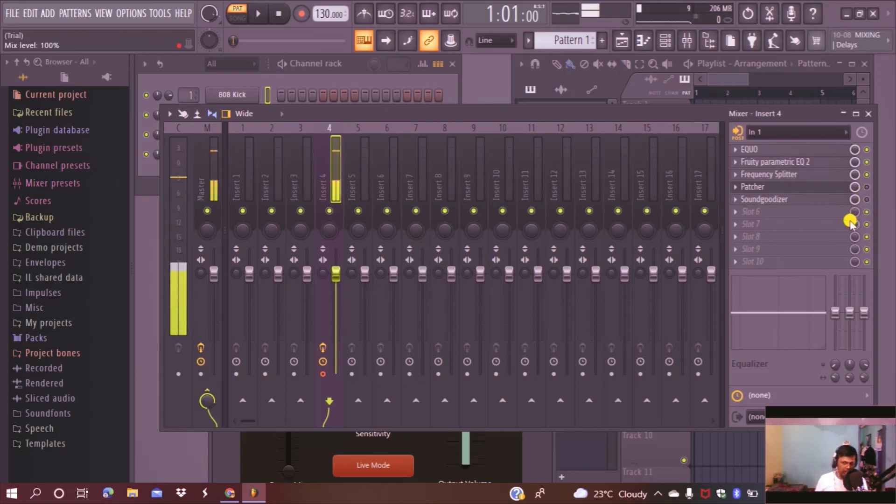
pyautogui.click(868, 200)
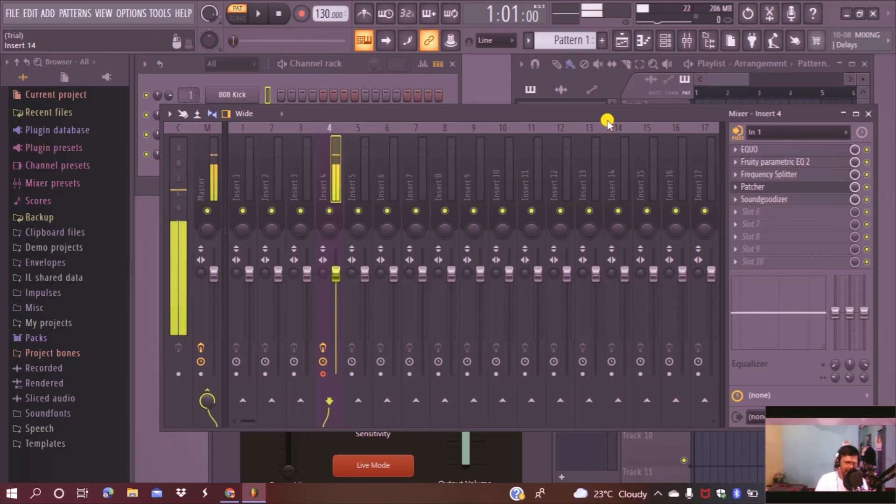
pyautogui.click(257, 13)
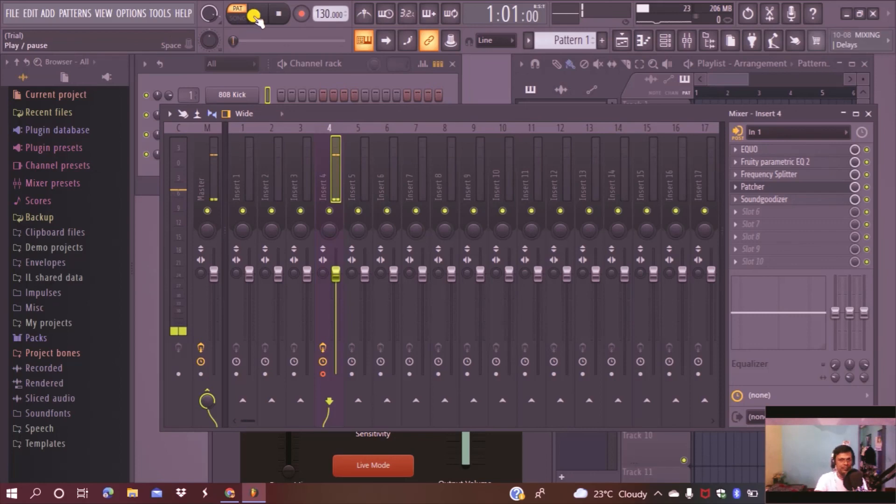